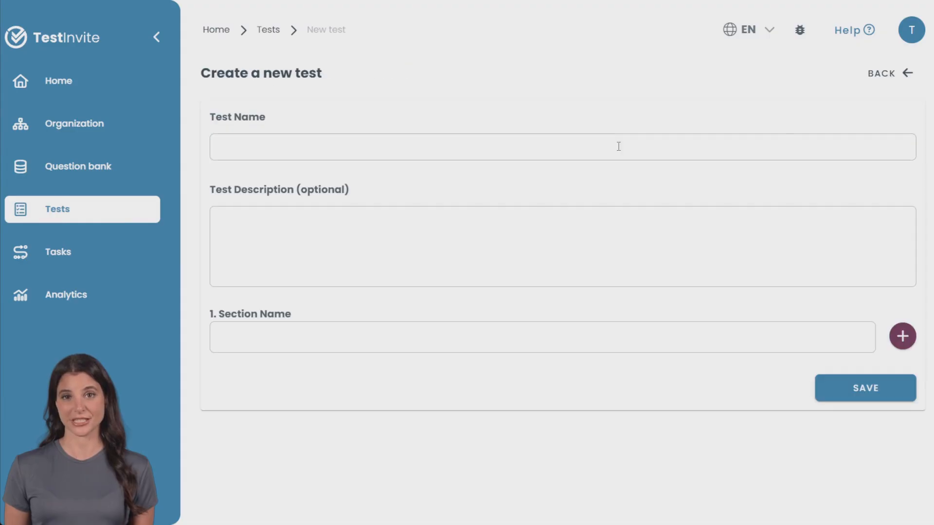
Create a test named Mathematics with two sections, Fractions and Algebra, and save it
left_click(348, 151)
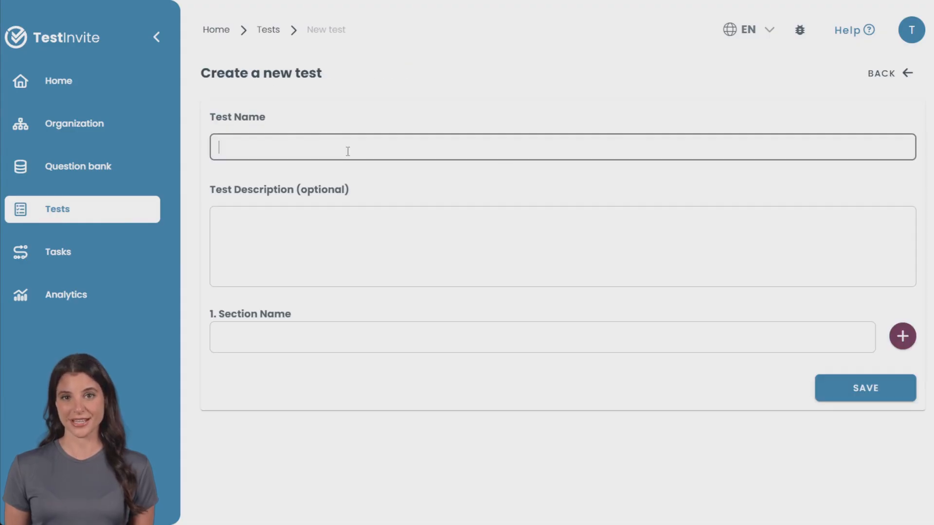
type("Mathematics")
left_click(287, 335)
type("Fractions")
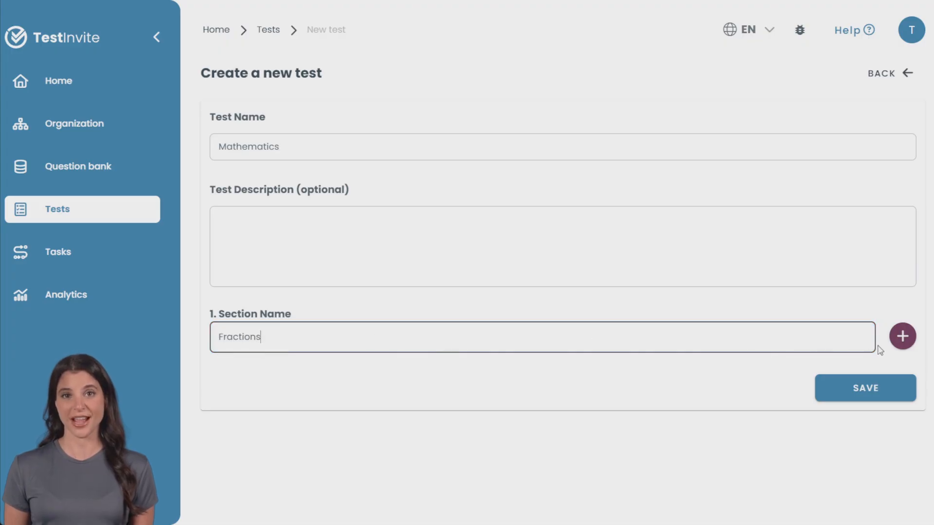
left_click(901, 337)
left_click(368, 395)
type("Alge")
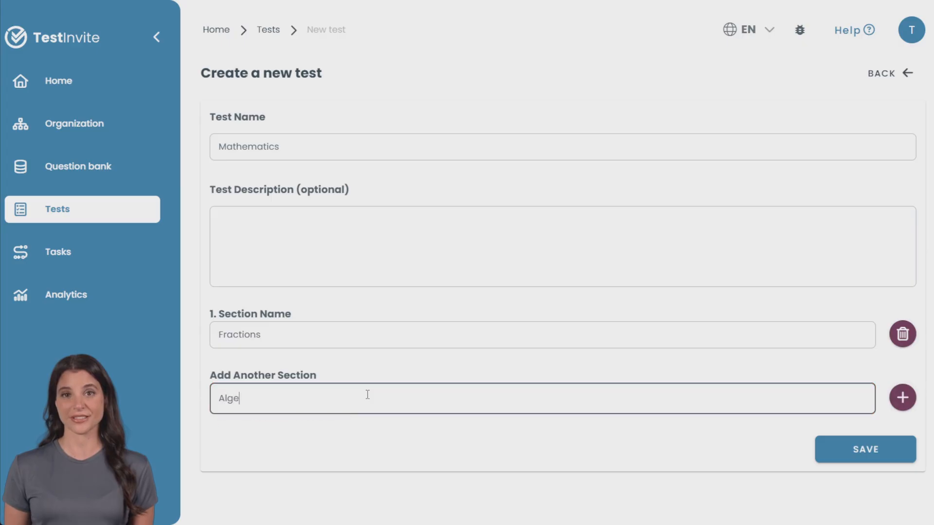
type("bra")
left_click(853, 448)
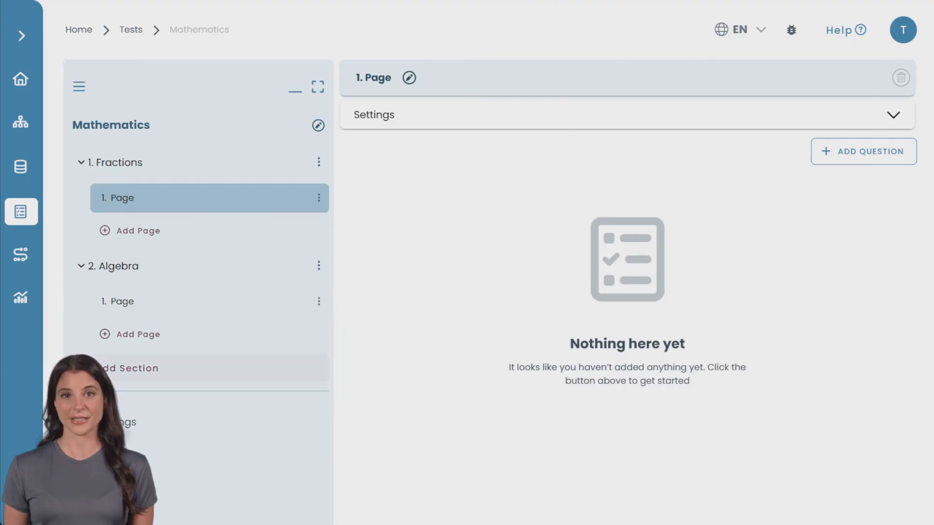
Add a new page to the Fractions section
left_click(111, 368)
left_click(251, 484)
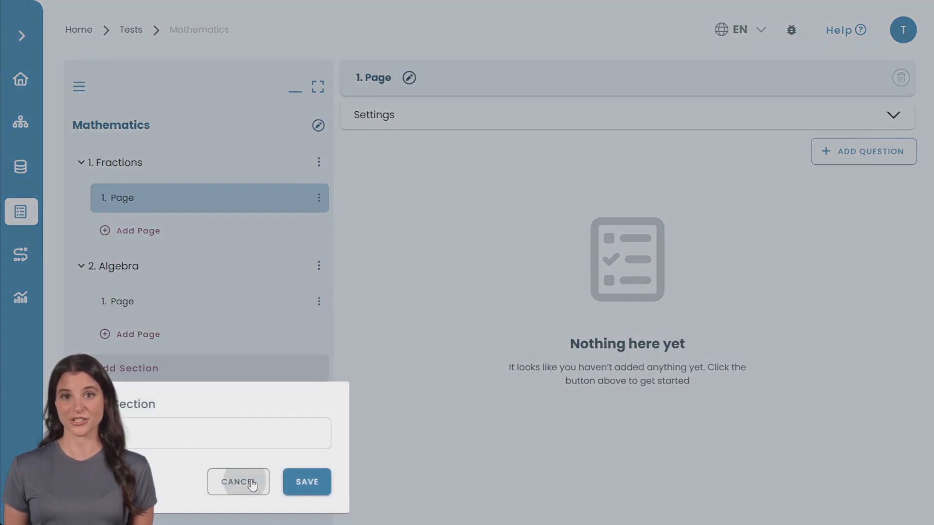
left_click(168, 234)
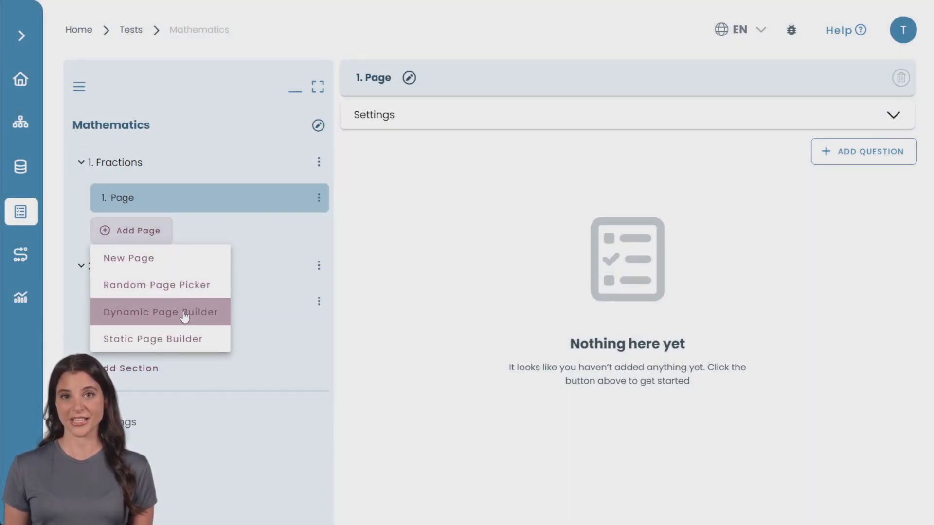
left_click(169, 255)
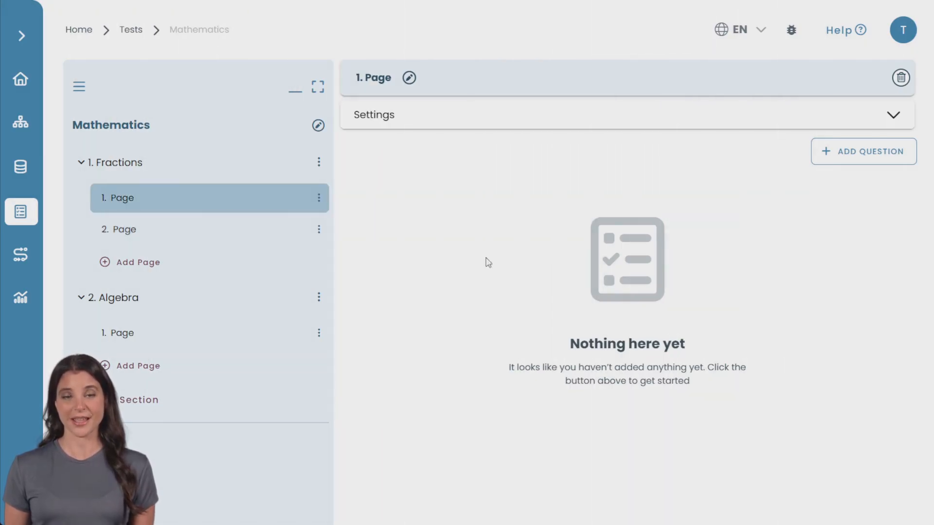
Start a Numeric question on the first Fractions page with the question text "(12/3) + (9/3) = ?"
left_click(871, 163)
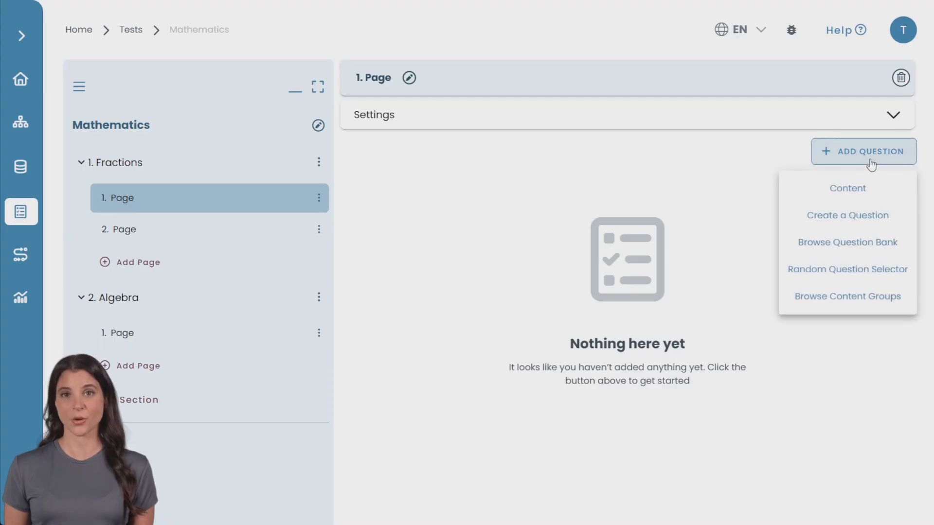
left_click(861, 220)
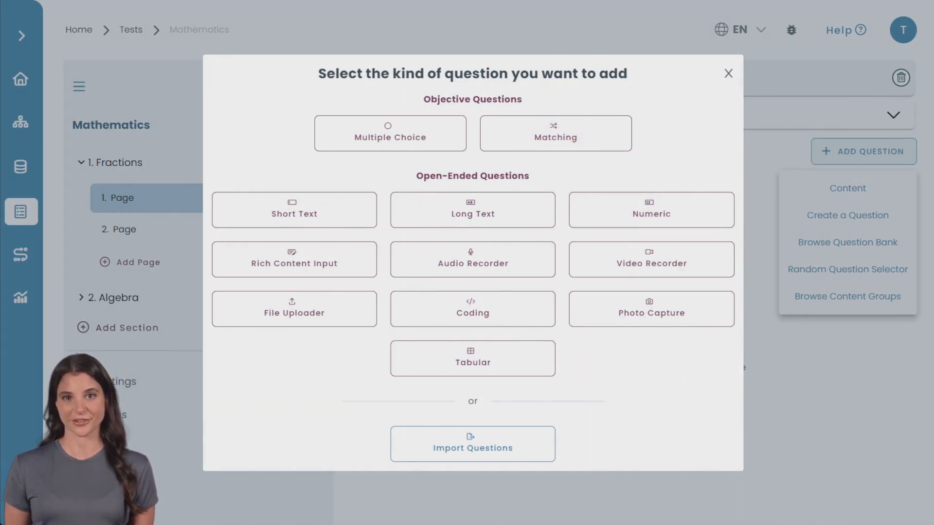
left_click(637, 214)
type("(12/3) + (9/3) = ?")
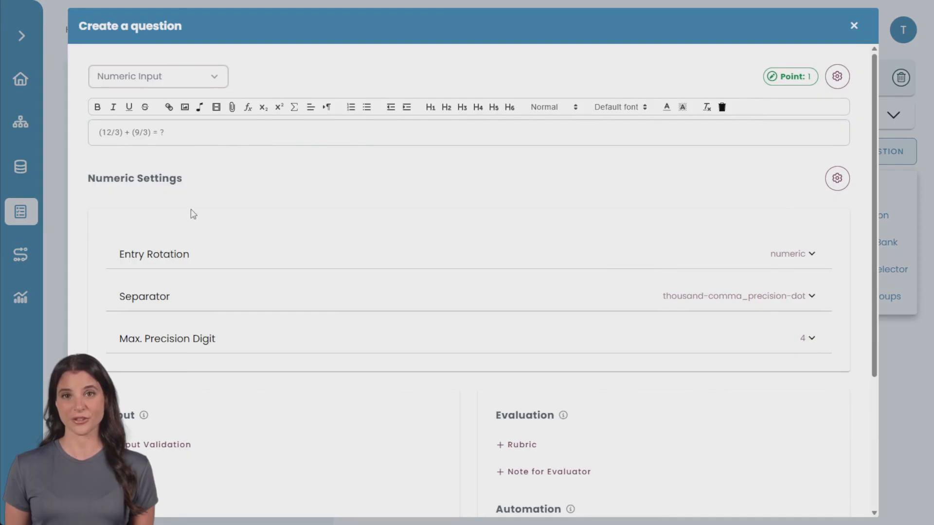
Try Scientific Entry, and Numerical Or Scientific Entry with Strict Mode and Force Strict Mode Entry, for the question's entry rotation, and return to Numerical Entry
left_click(374, 262)
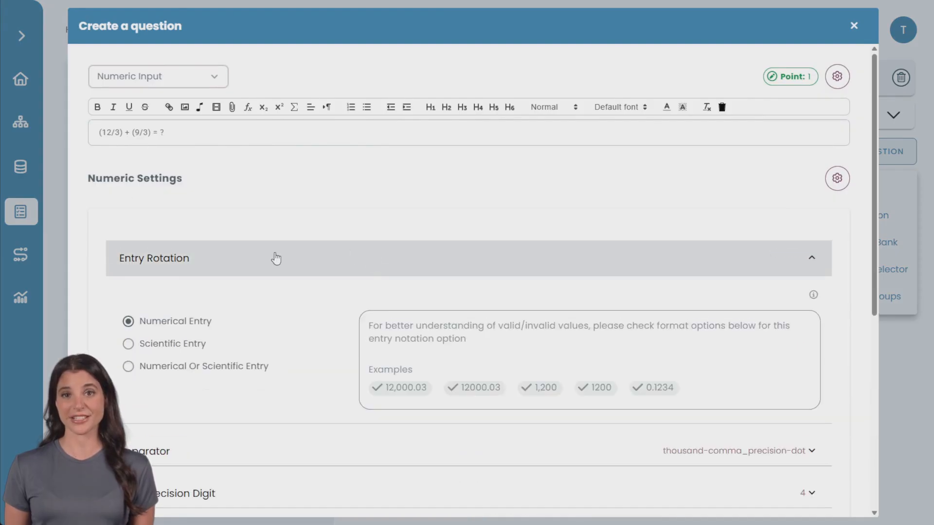
scroll(275, 258, "down", 2)
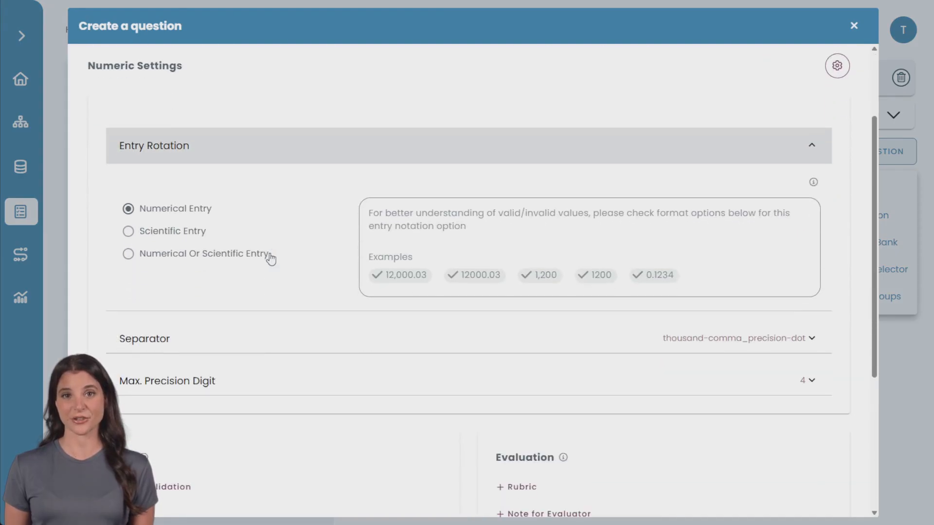
left_click(155, 233)
scroll(317, 255, "down", 1)
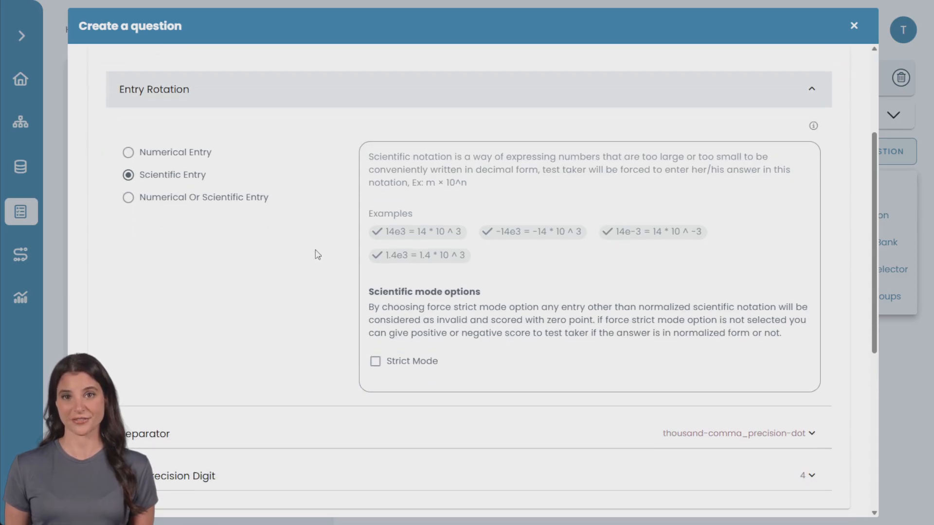
left_click(151, 200)
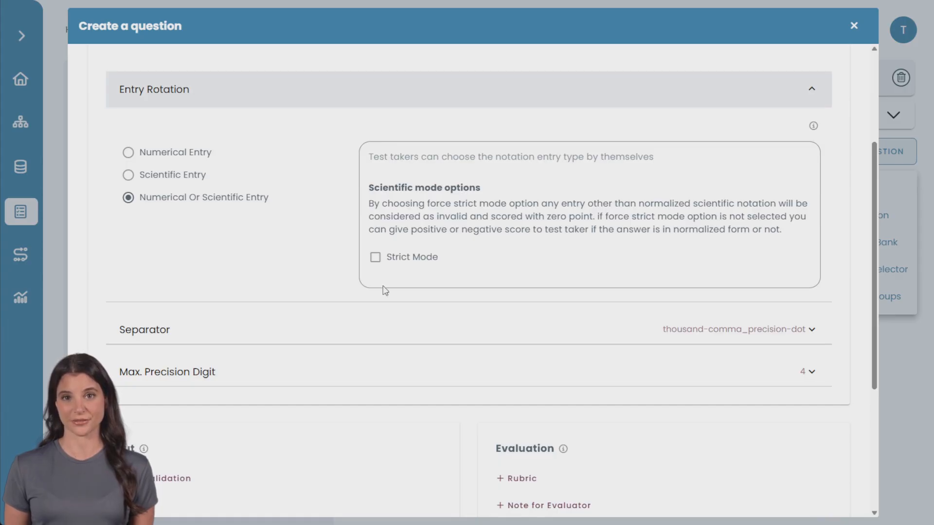
left_click(375, 257)
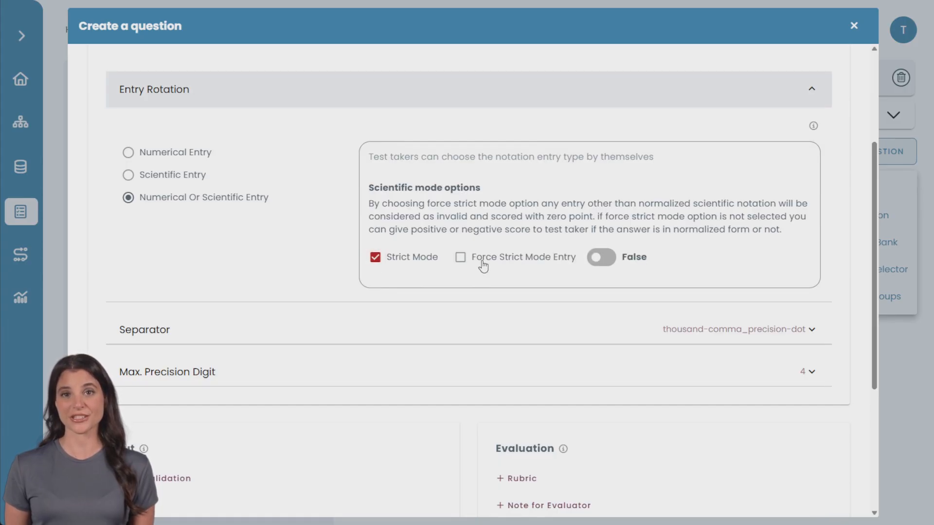
left_click(460, 258)
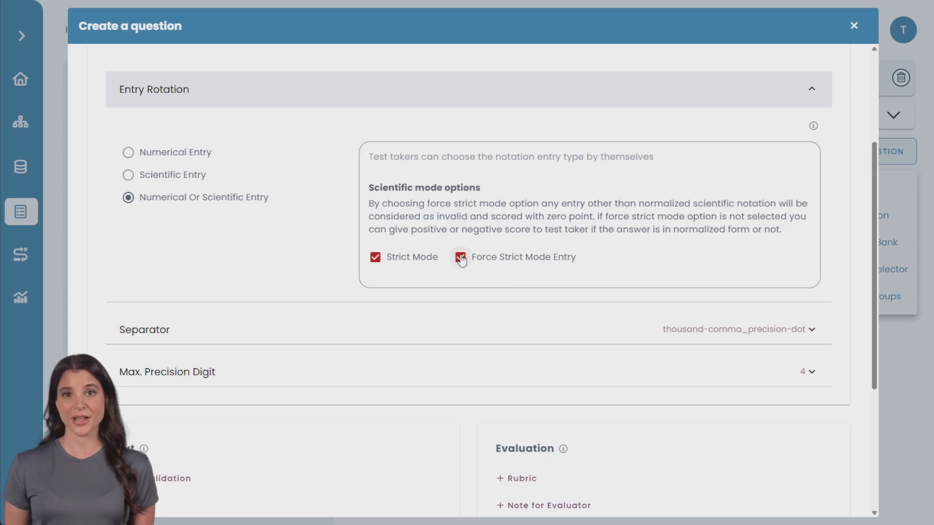
left_click(190, 153)
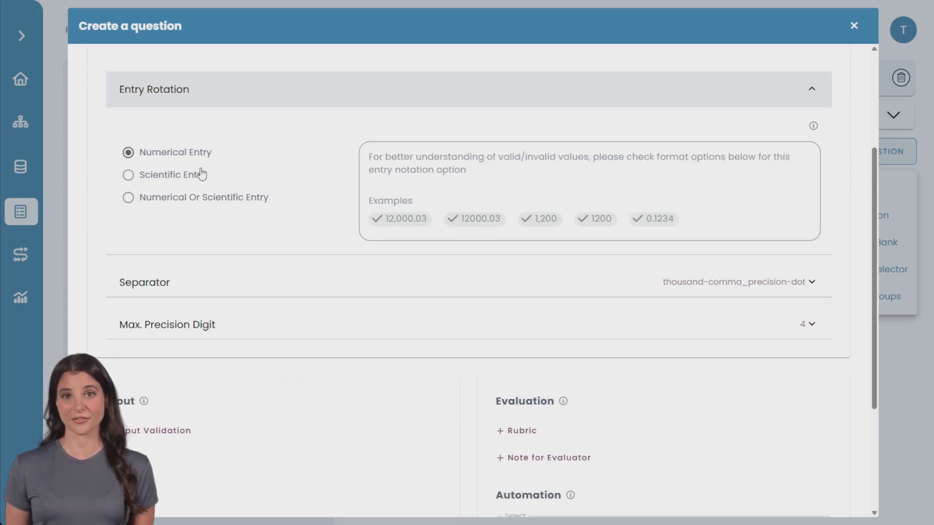
Examine the Separator and Max. Precision Digit options in the numeric settings
left_click(225, 272)
scroll(229, 275, "down", 3)
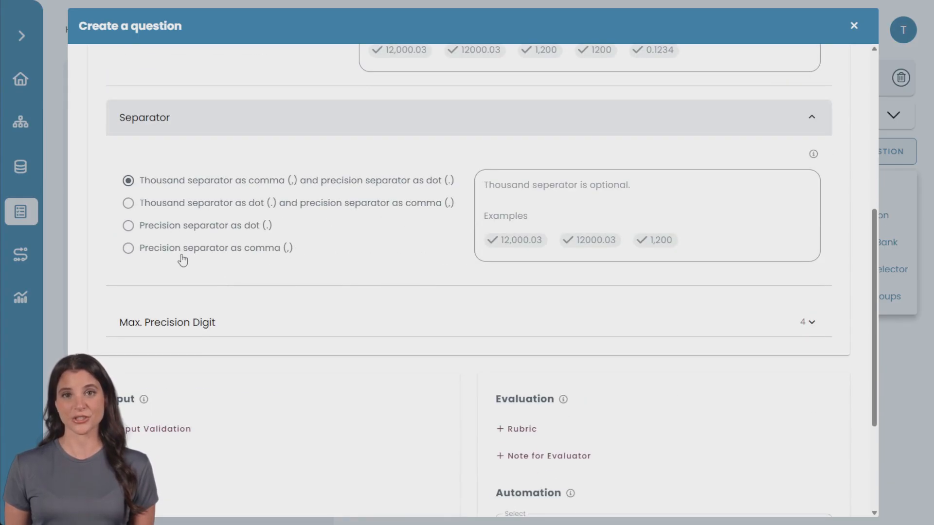
left_click(254, 323)
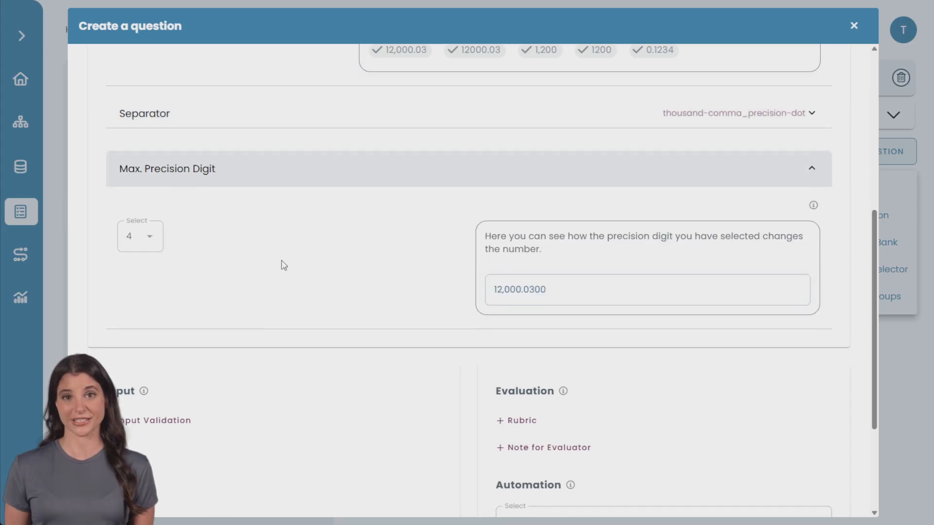
scroll(283, 265, "down", 1)
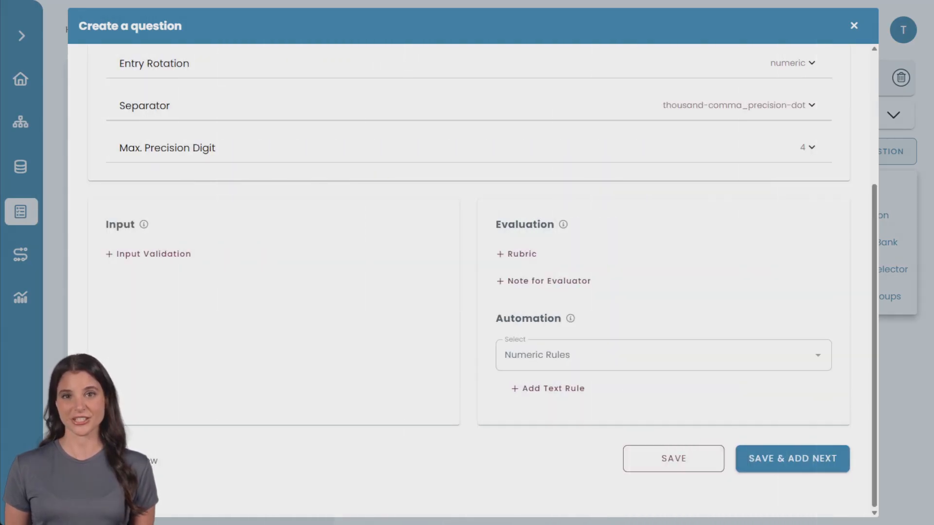
Examine the Input Validation options for the question, and leave without adding a validation
left_click(184, 254)
left_click(411, 281)
left_click(411, 278)
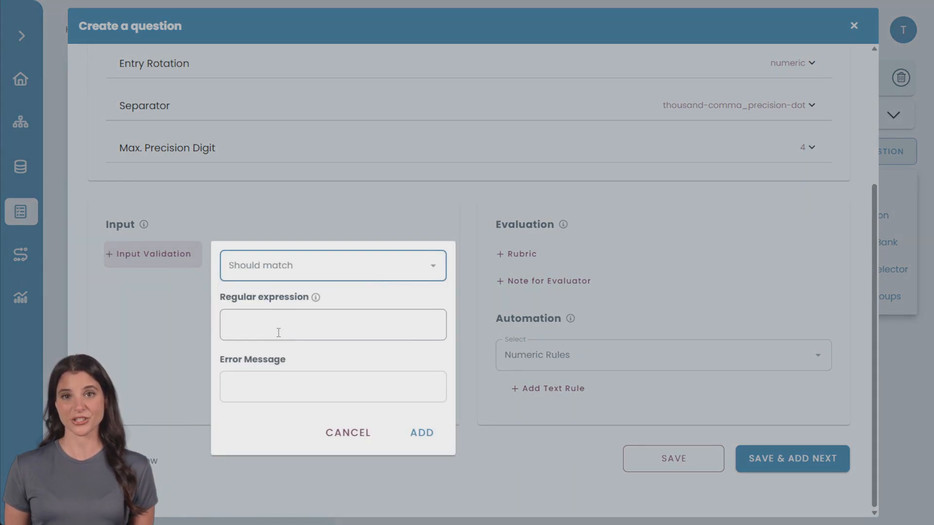
left_click(355, 436)
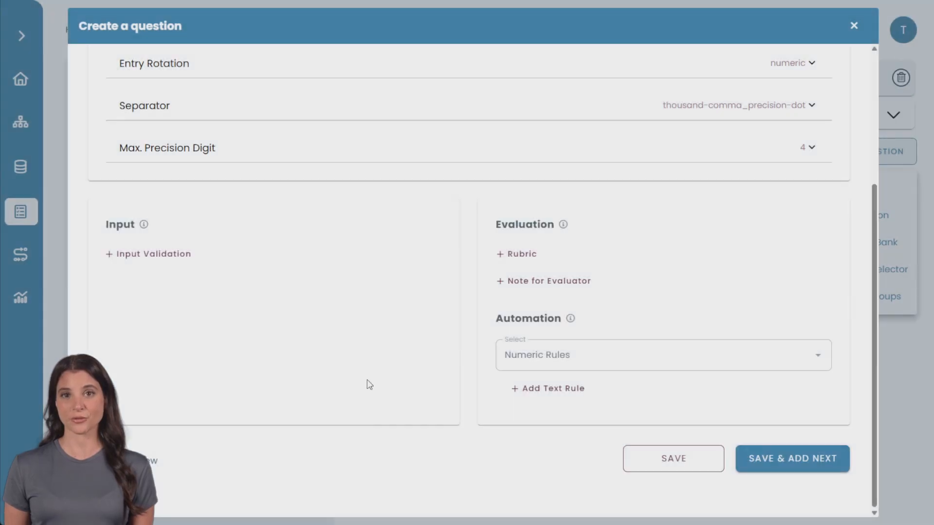
Examine the evaluation methods offered for an automated numeric rule, and leave without adding a rule
left_click(554, 397)
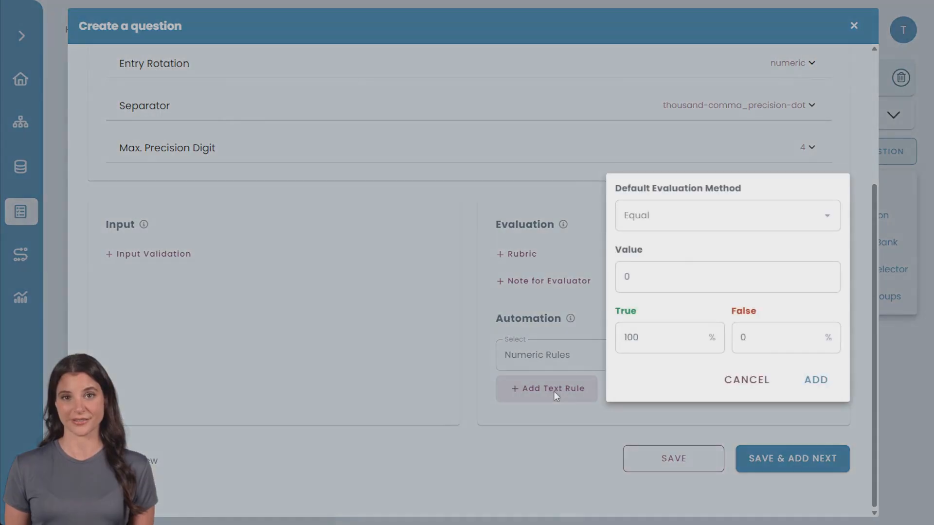
left_click(702, 233)
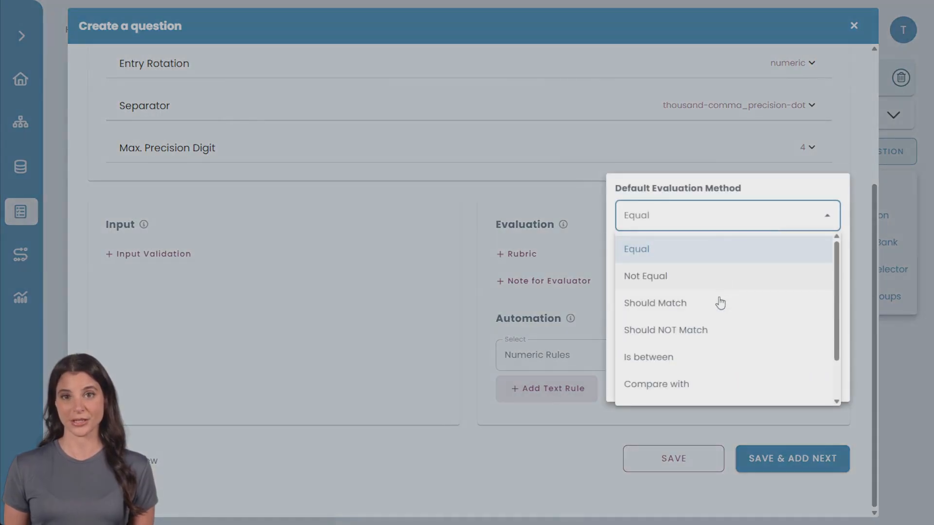
scroll(727, 327, "down", 2)
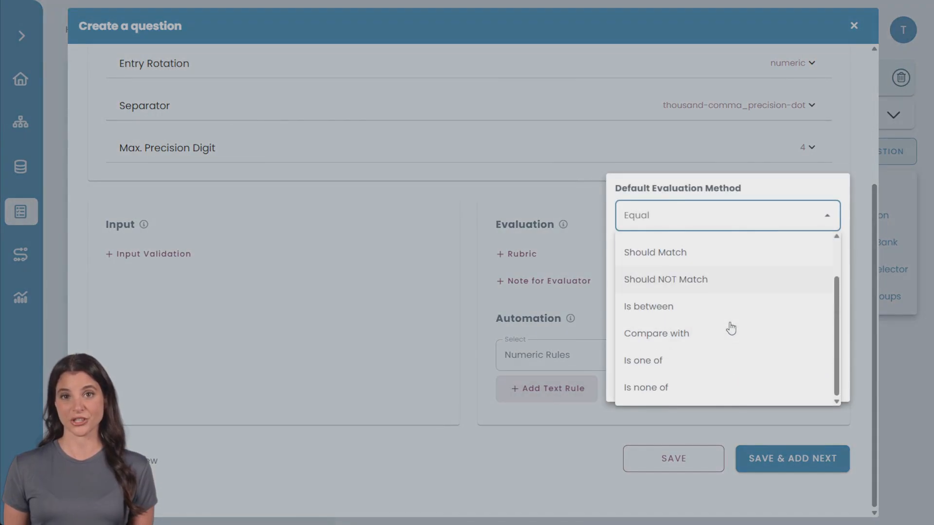
scroll(725, 287, "up", 2)
left_click(719, 223)
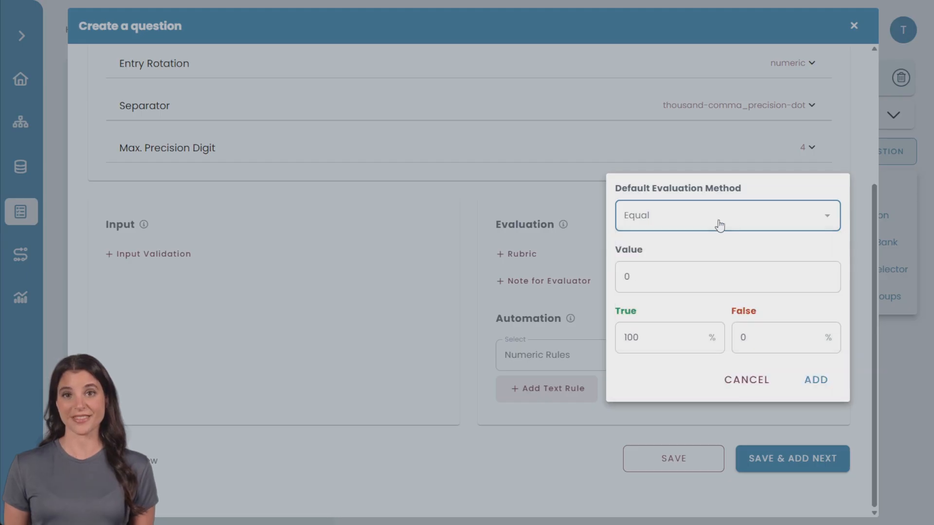
left_click(746, 379)
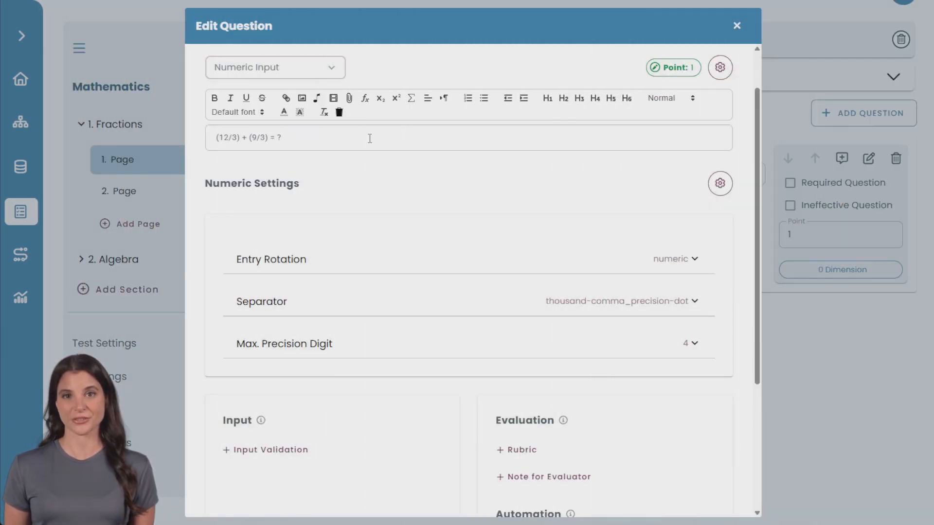
Examine the formula entry and the math expression methods, including LaTeX entry, for the numeric question's text
left_click(365, 100)
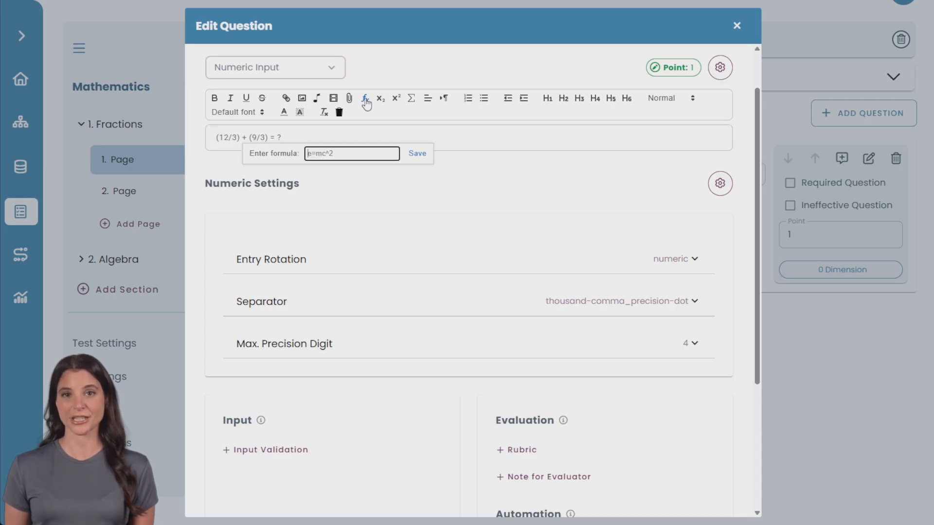
left_click(410, 102)
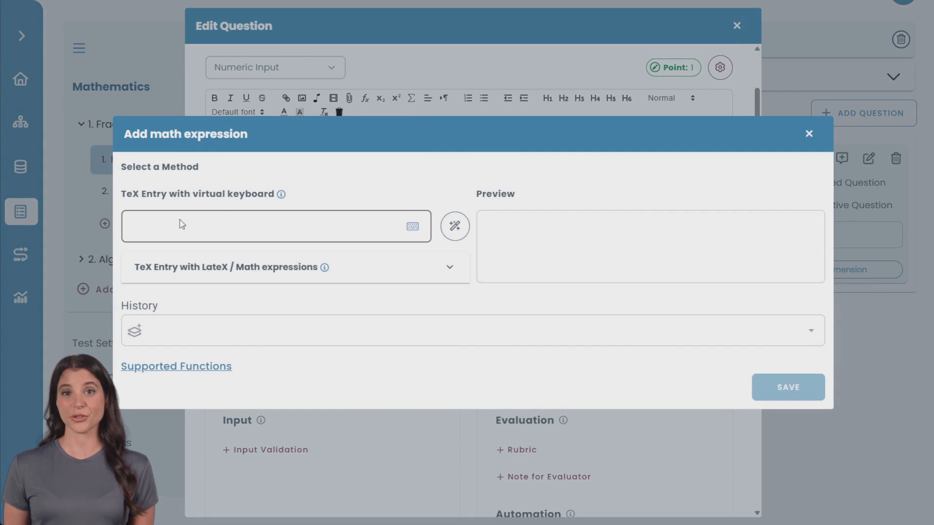
left_click(451, 271)
left_click(448, 236)
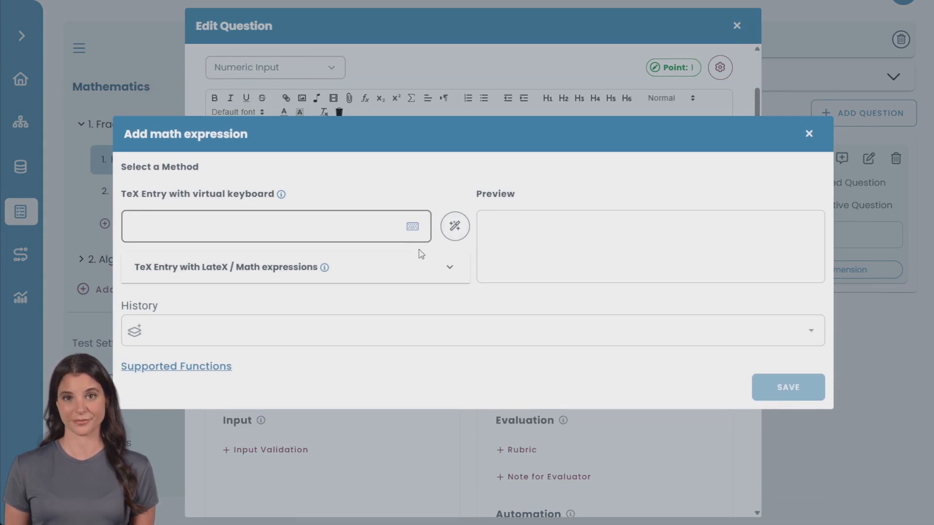
Examine the virtual math keyboard's number, Greek, letter and symbol layouts for entering a TeX expression
left_click(413, 229)
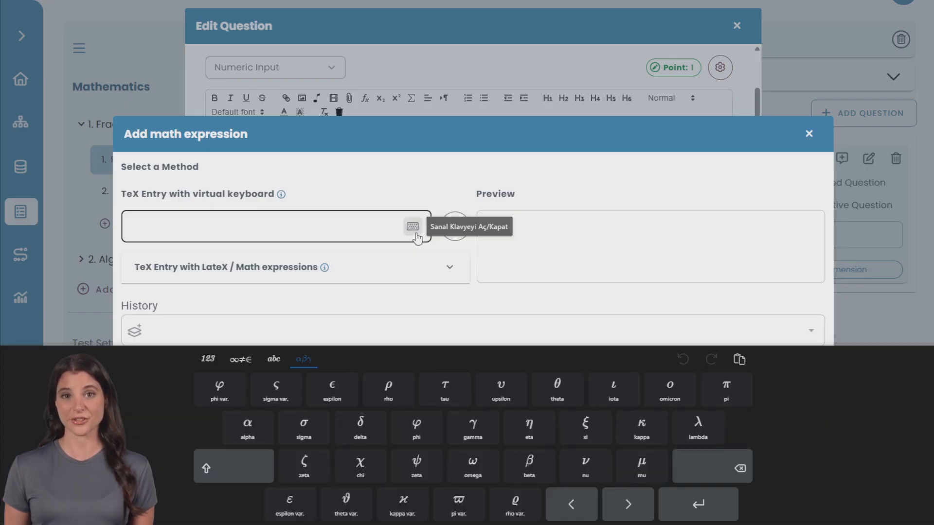
left_click(209, 360)
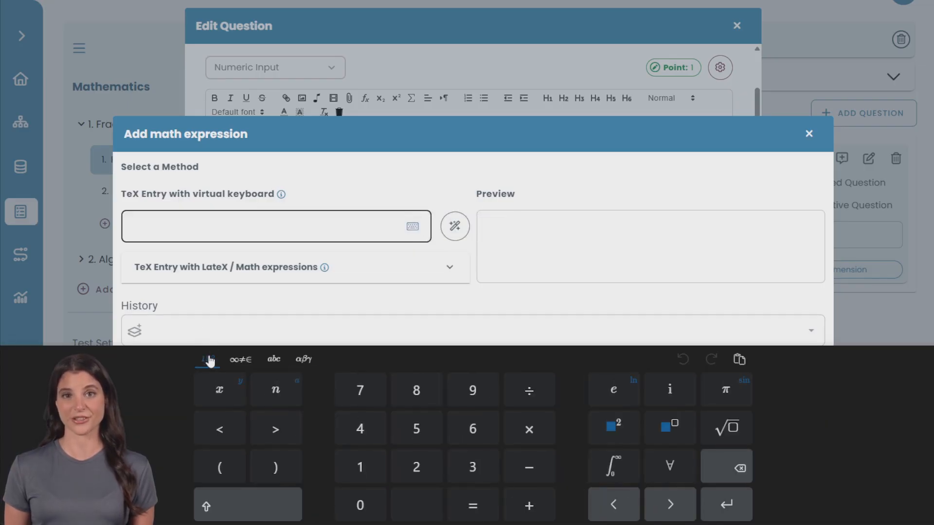
left_click(306, 362)
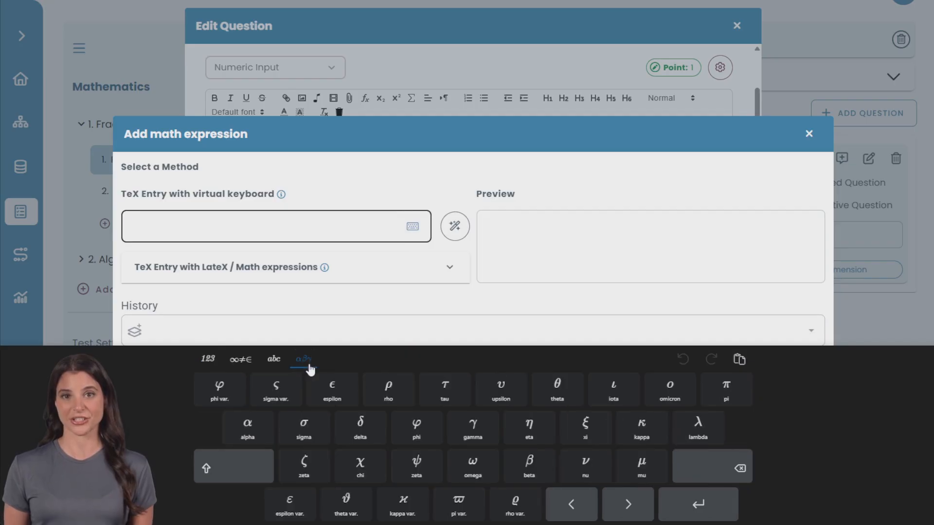
left_click(265, 364)
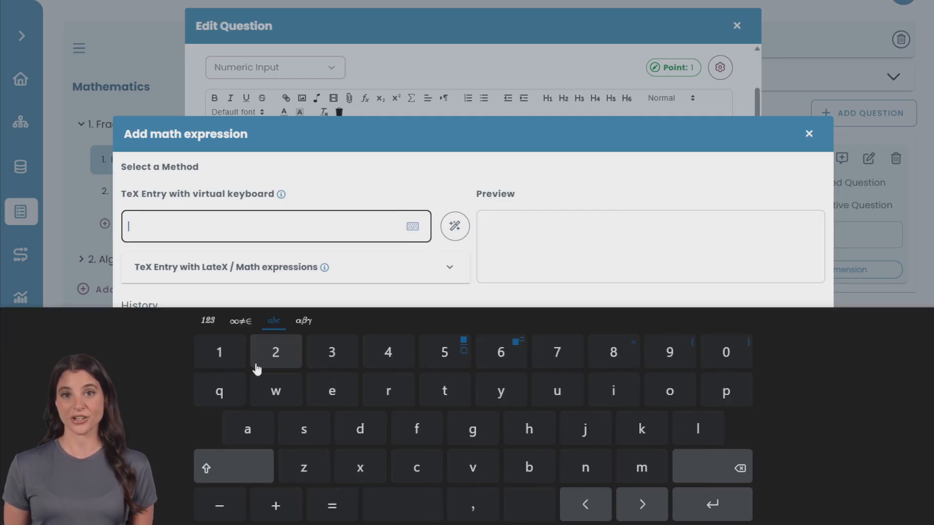
left_click(239, 319)
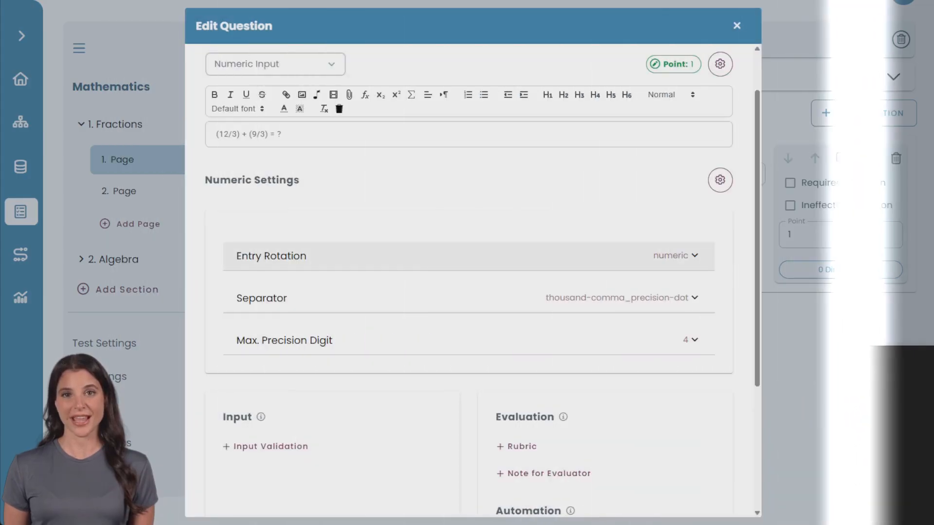
Examine the upload and YouTube methods for adding a video to the question text, and leave without adding one
left_click(333, 94)
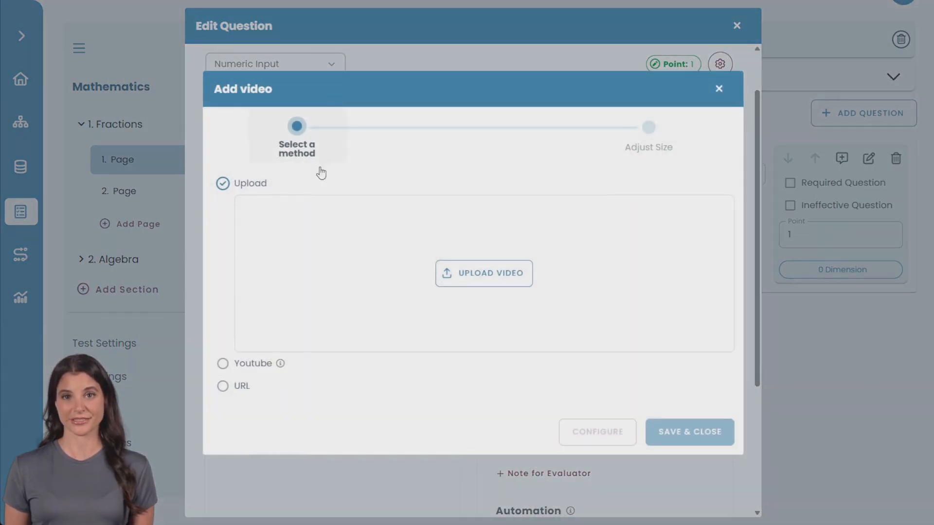
left_click(222, 364)
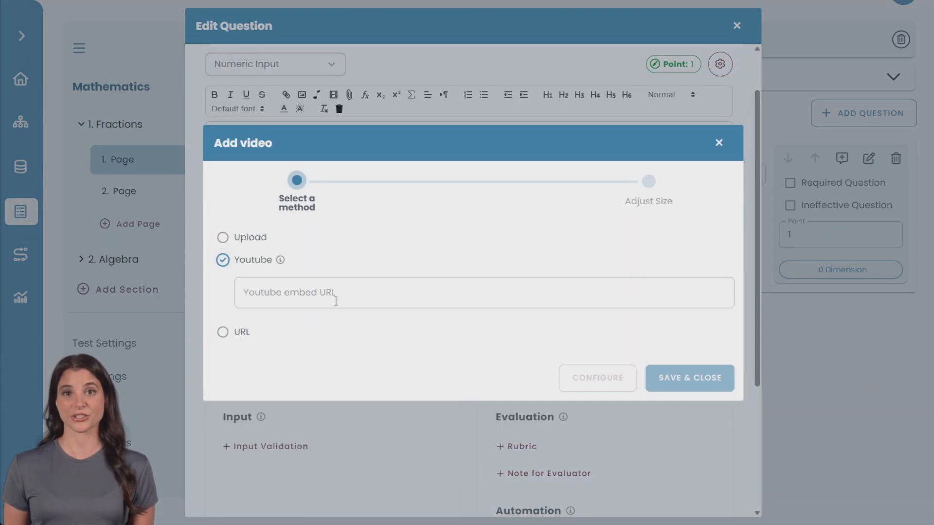
left_click(718, 152)
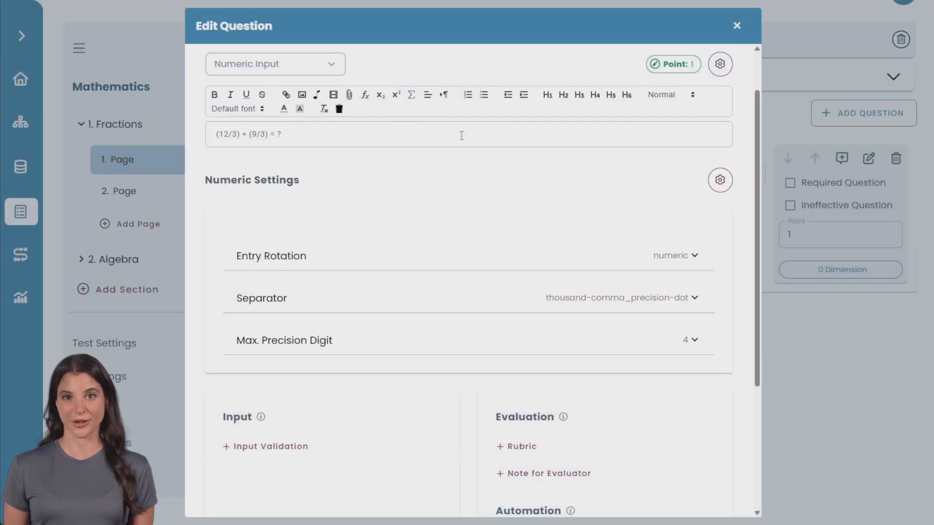
Upload the monthly sales bar chart image to the question without cropping, and save it
left_click(302, 94)
left_click(462, 290)
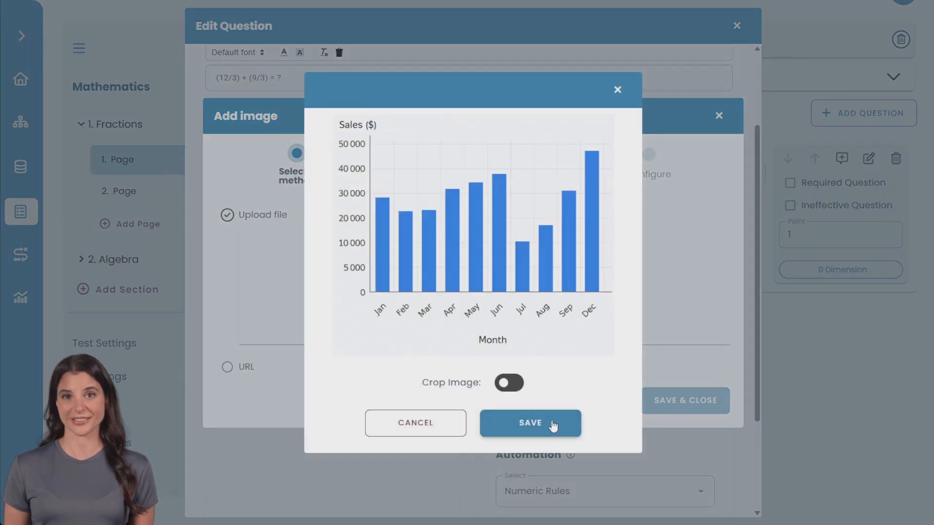
left_click(556, 425)
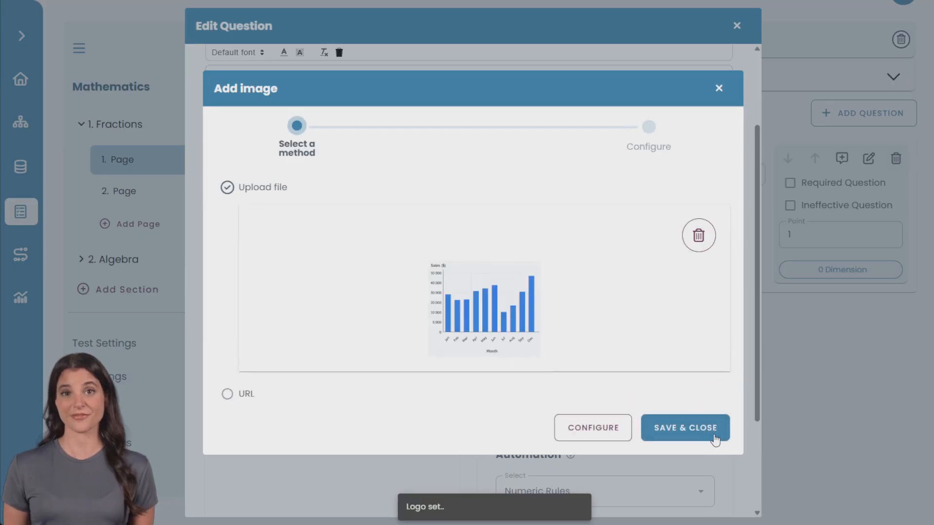
left_click(715, 439)
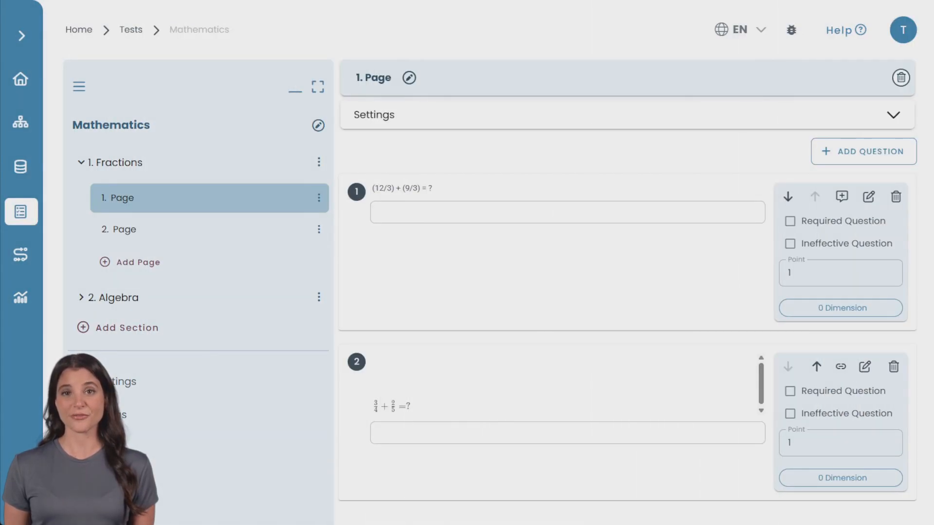
Examine the Time Limit and Navigation Control options in the test's general settings, and leave without saving changes
left_click(154, 387)
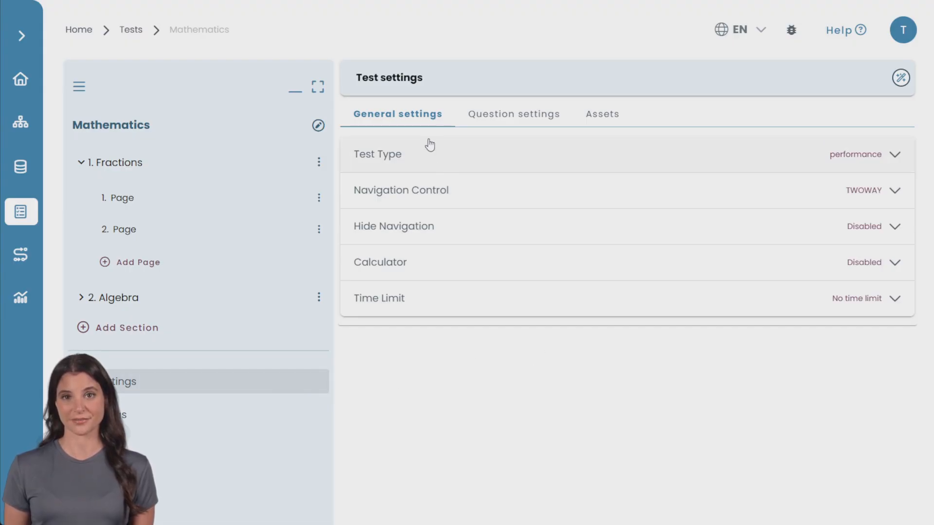
left_click(431, 305)
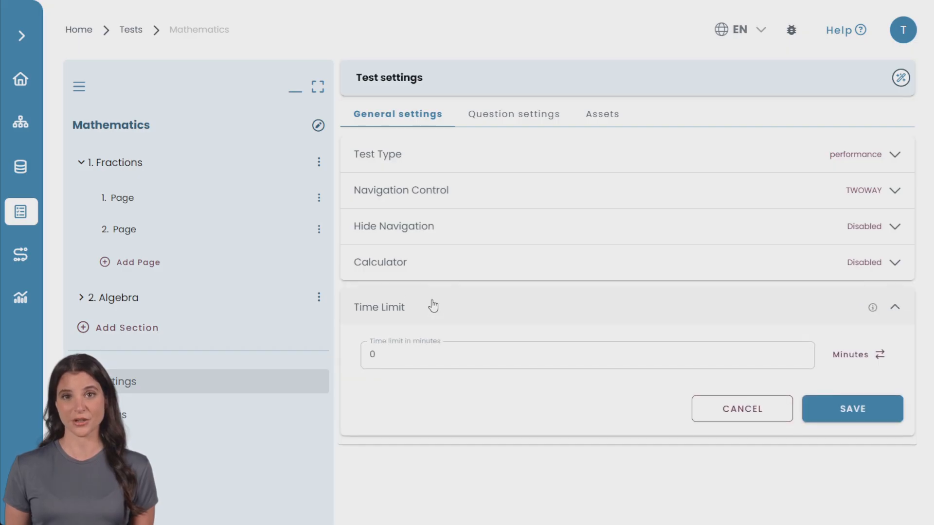
left_click(849, 368)
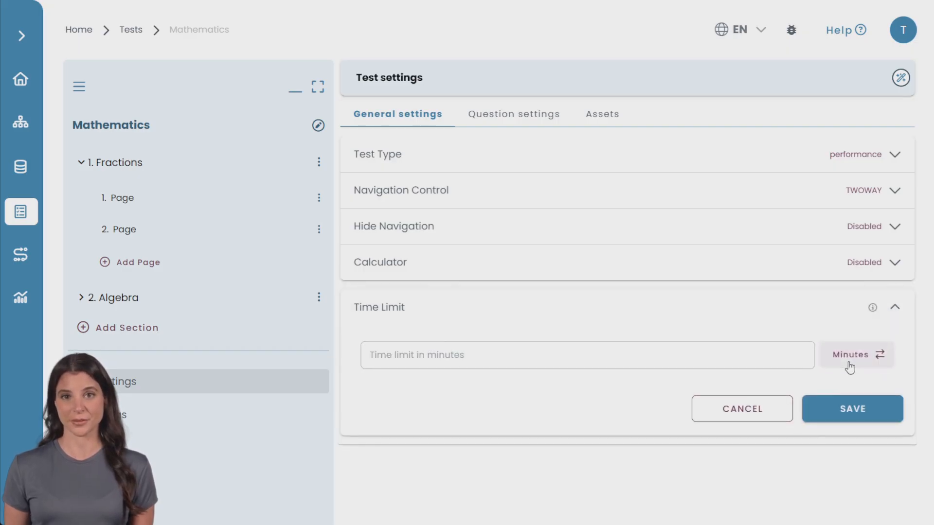
left_click(515, 313)
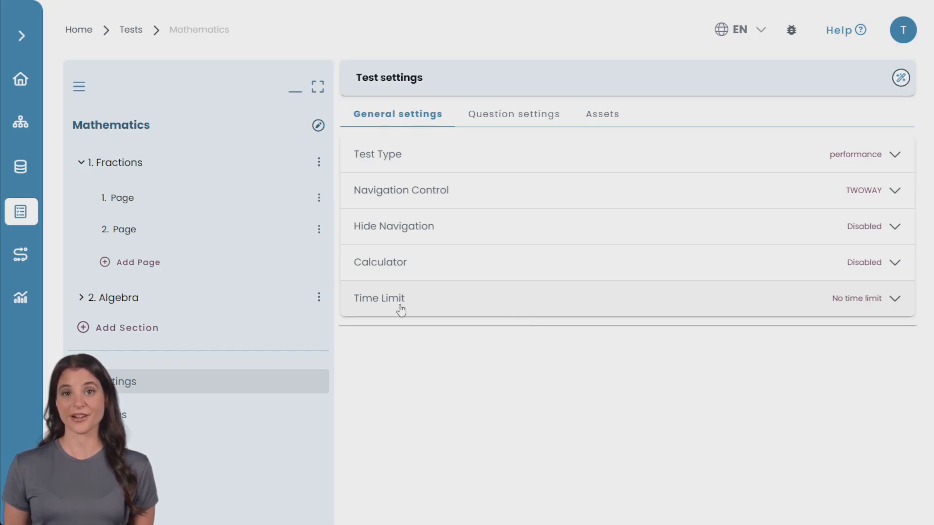
left_click(395, 191)
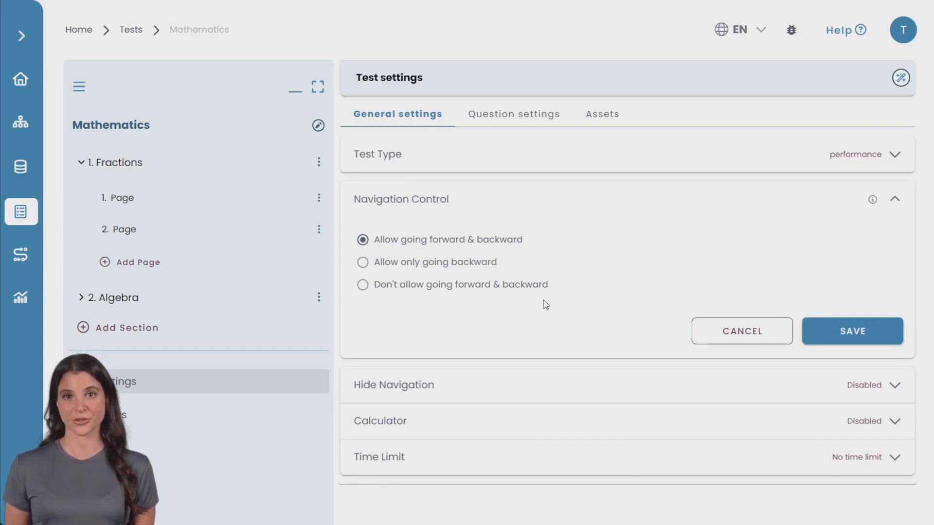
left_click(522, 202)
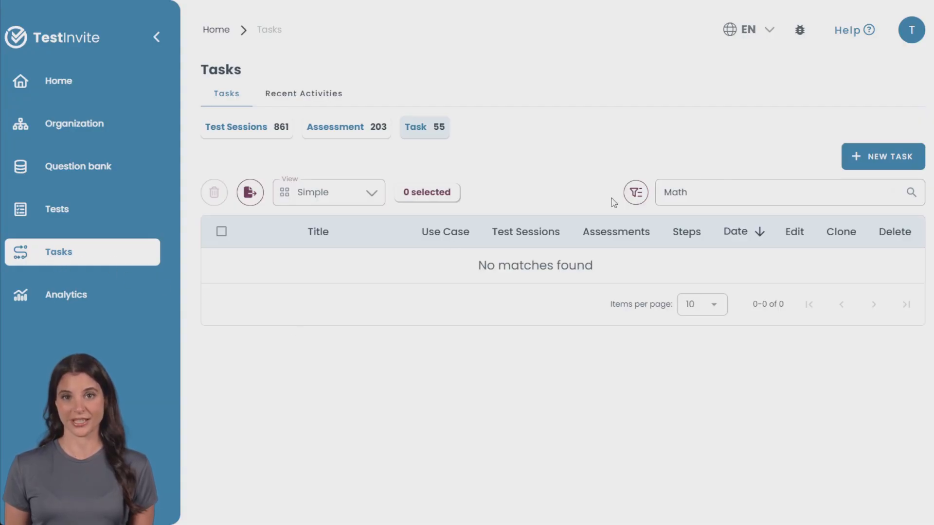
Start a new task for real usage with self-registration as the candidate type
left_click(884, 166)
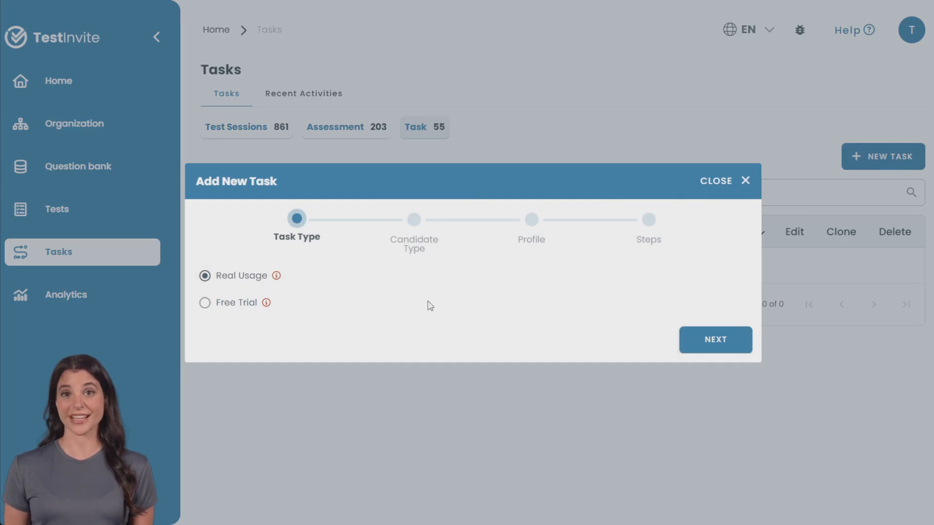
left_click(715, 340)
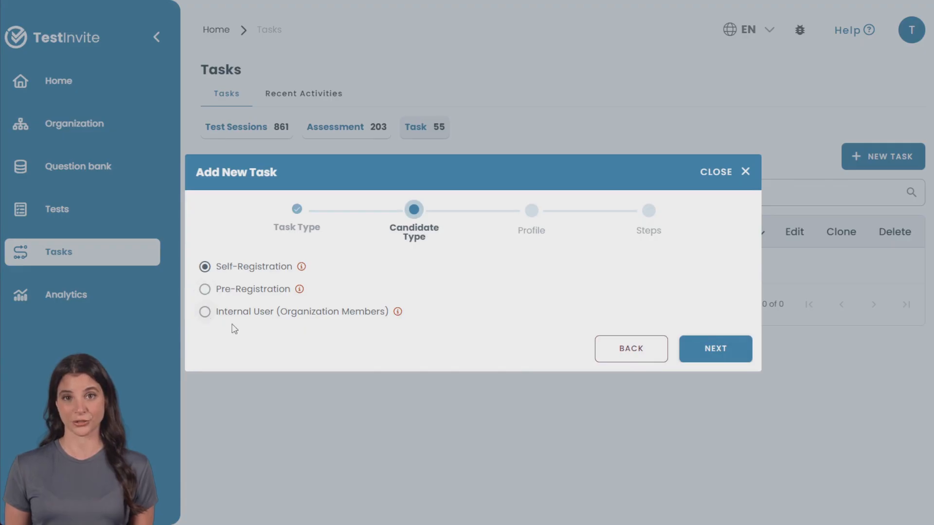
left_click(724, 360)
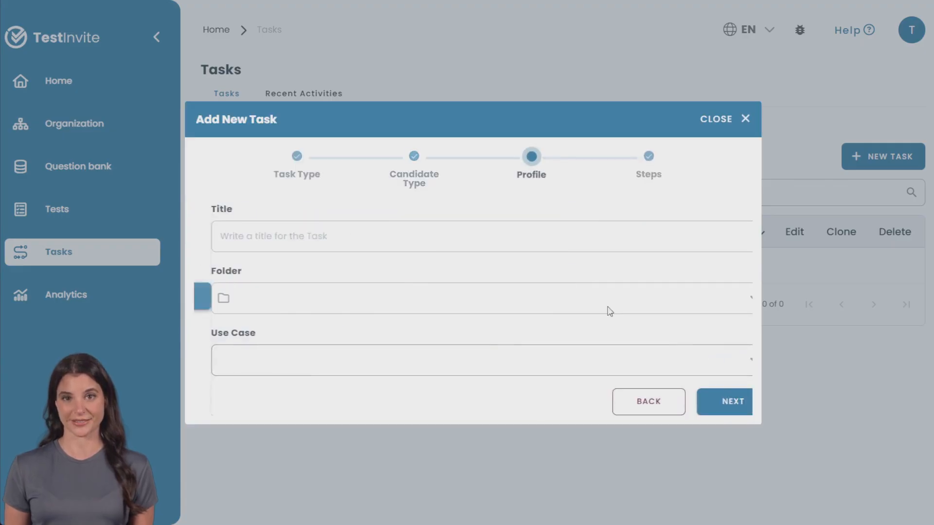
Fill in the task profile with the title Mathematics, the folder general and the use case Learning validation
left_click(327, 238)
type("Mathematics")
left_click(281, 297)
left_click(250, 334)
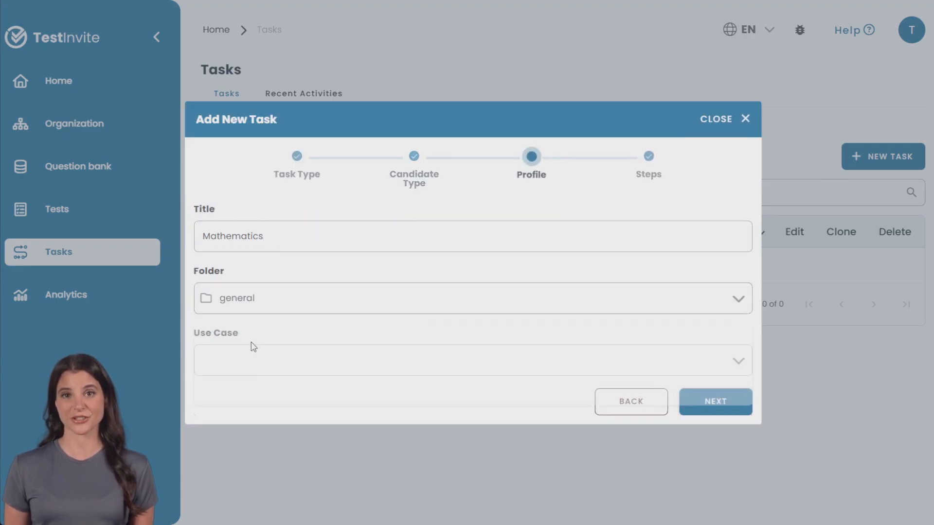
left_click(242, 361)
left_click(256, 281)
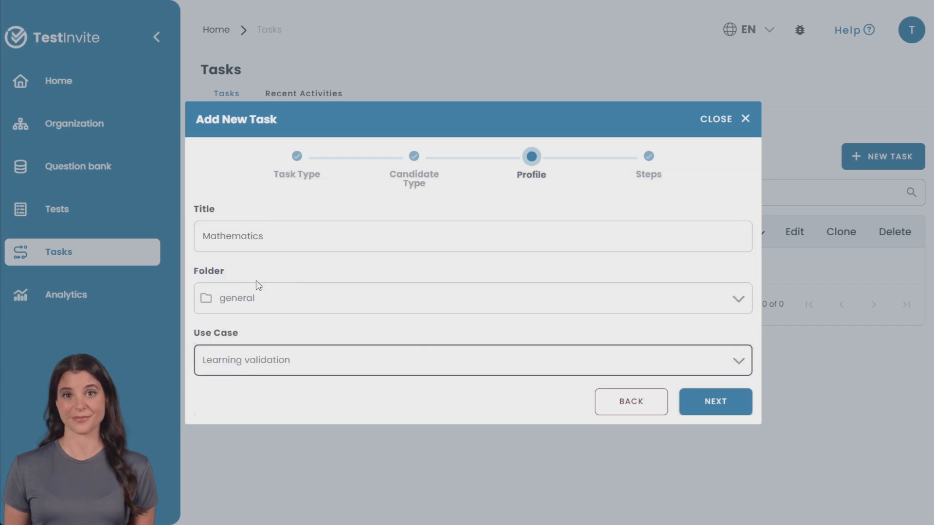
left_click(713, 414)
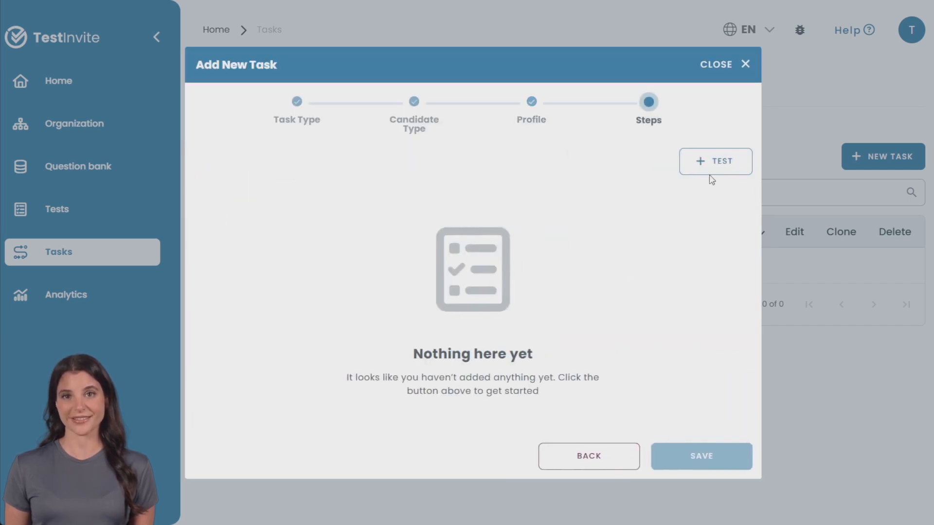
Search your own tests for Mathematics and select that test for the task's steps
left_click(711, 166)
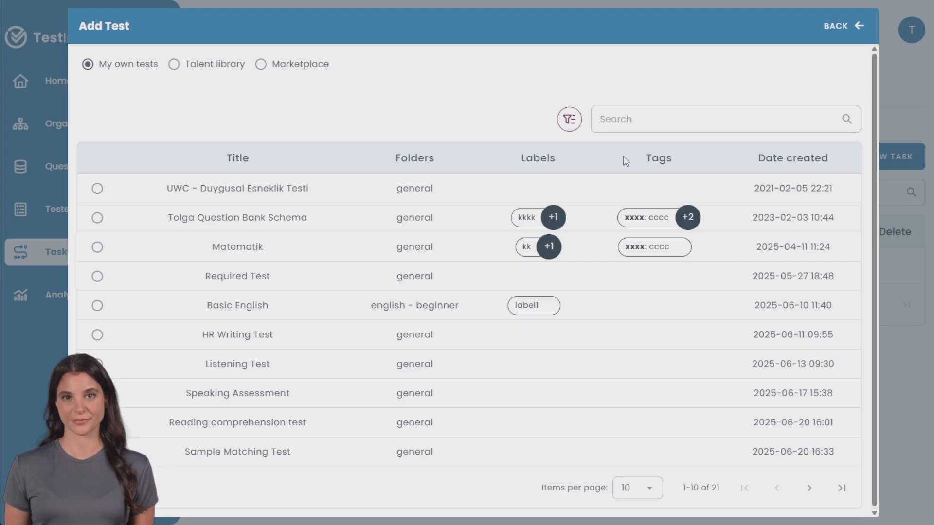
left_click(644, 119)
type("Mathematics")
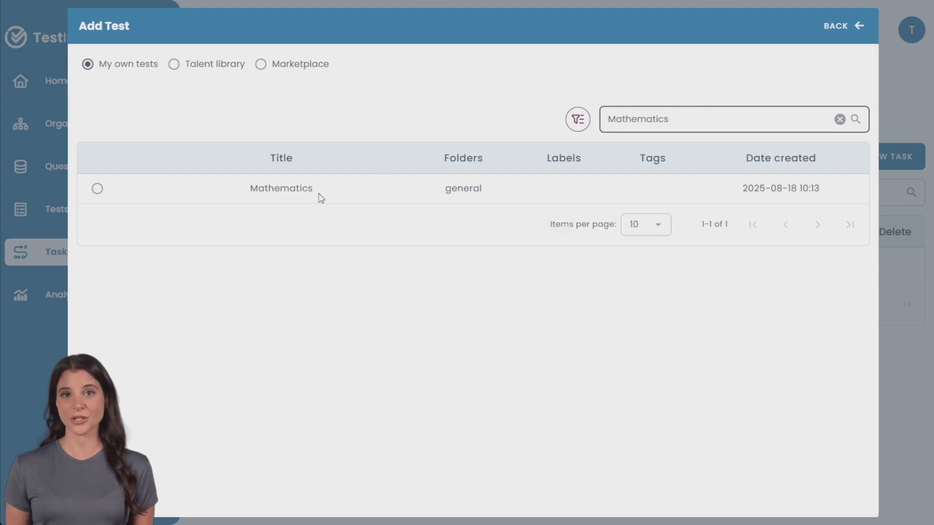
left_click(97, 188)
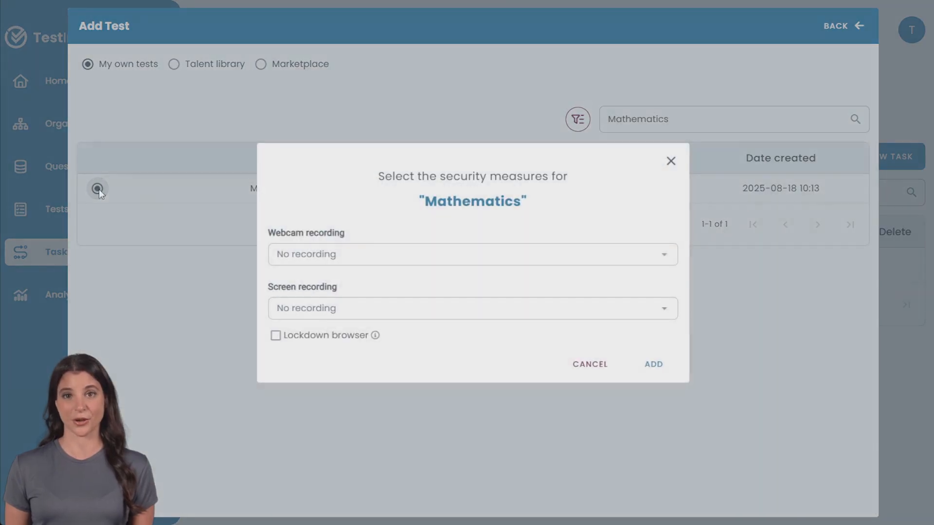
Add the test with Video webcam recording, auto cheating detection by A.I., Screencapture screen recording and Lockdown browser enabled
left_click(441, 258)
left_click(323, 346)
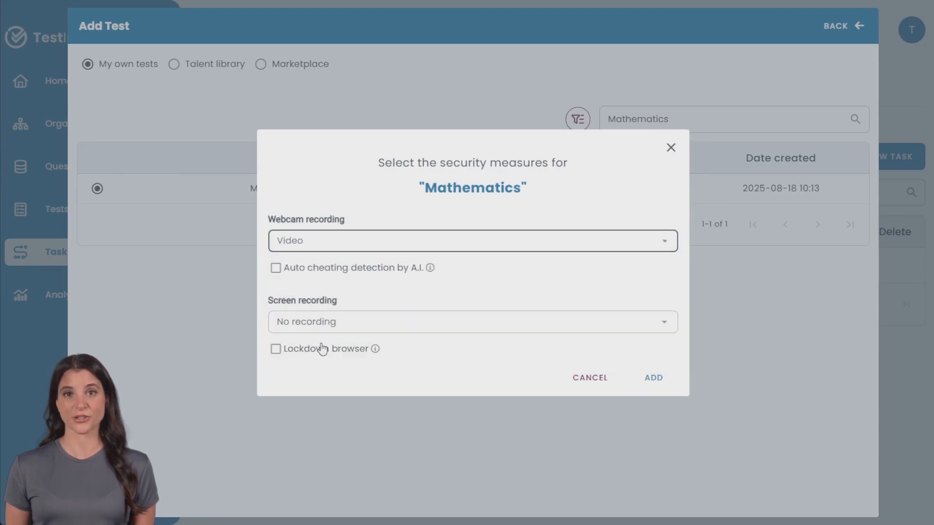
left_click(275, 268)
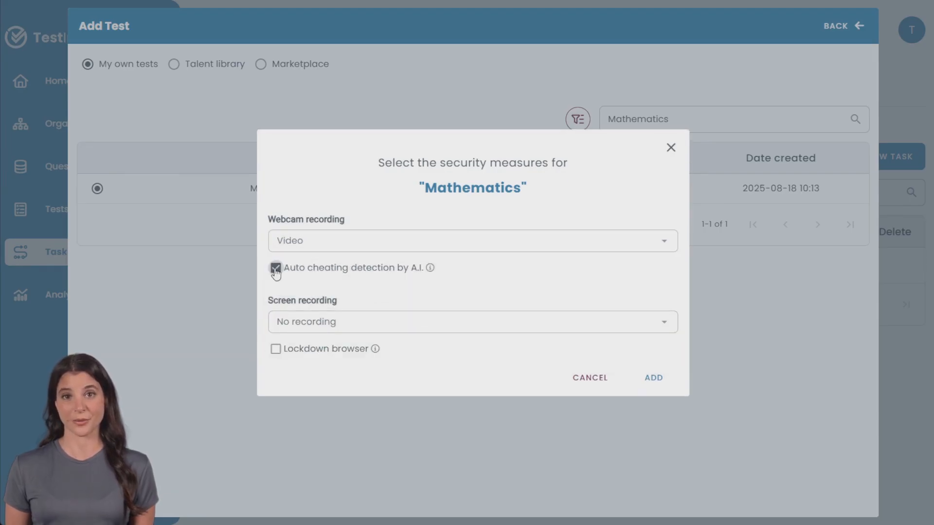
left_click(350, 325)
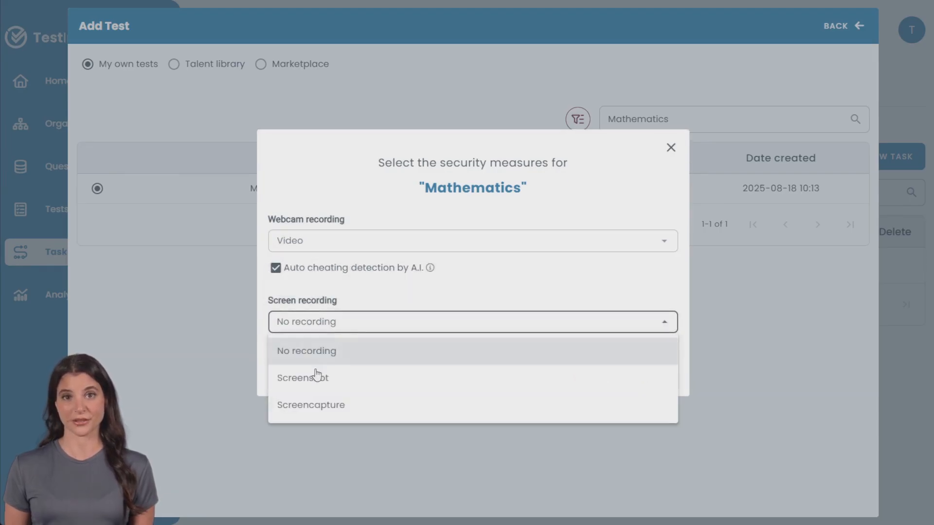
left_click(327, 410)
left_click(275, 349)
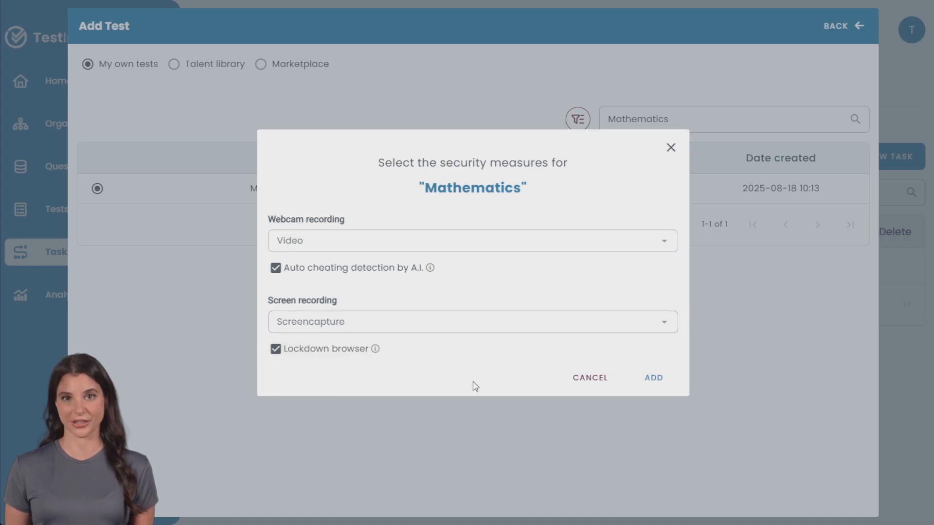
left_click(654, 378)
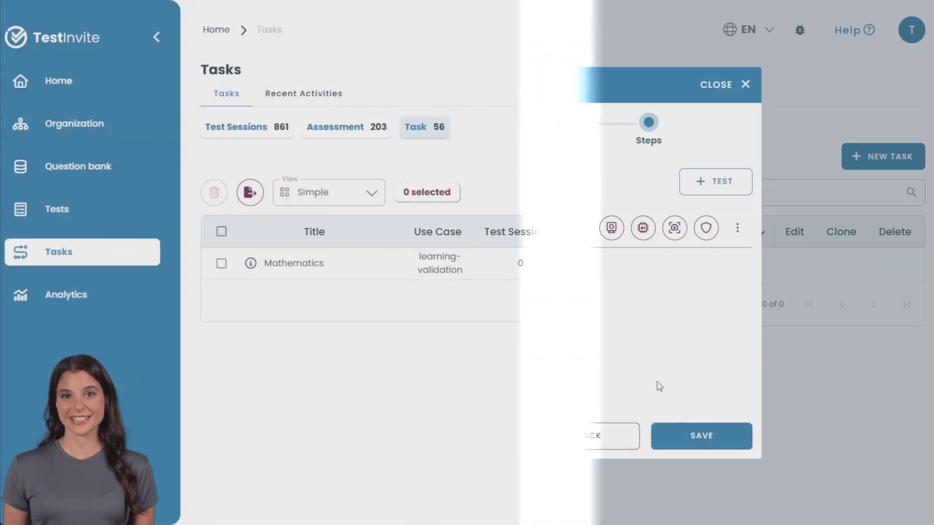